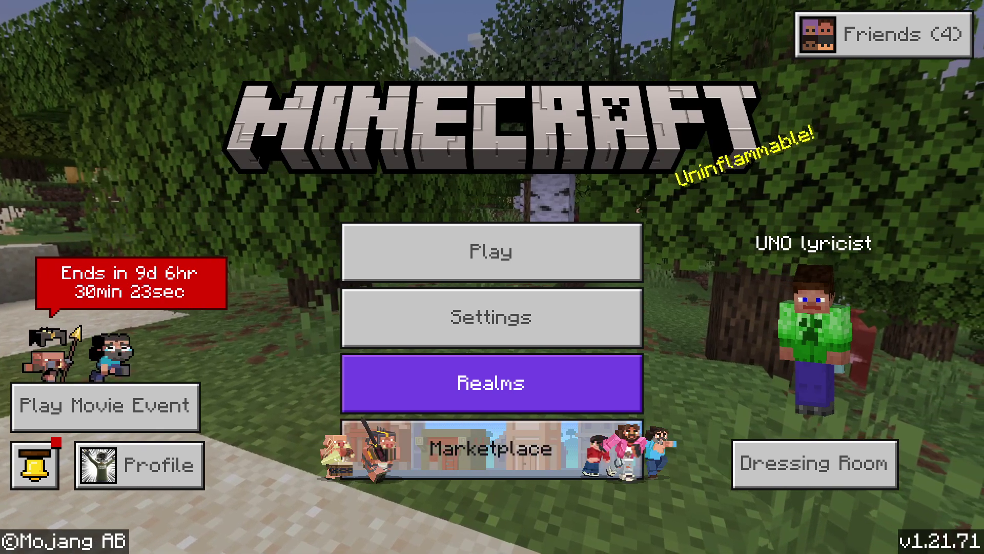
Step: Open the worlds list, then leave it with Escape to return to the main menu
left_click(394, 247)
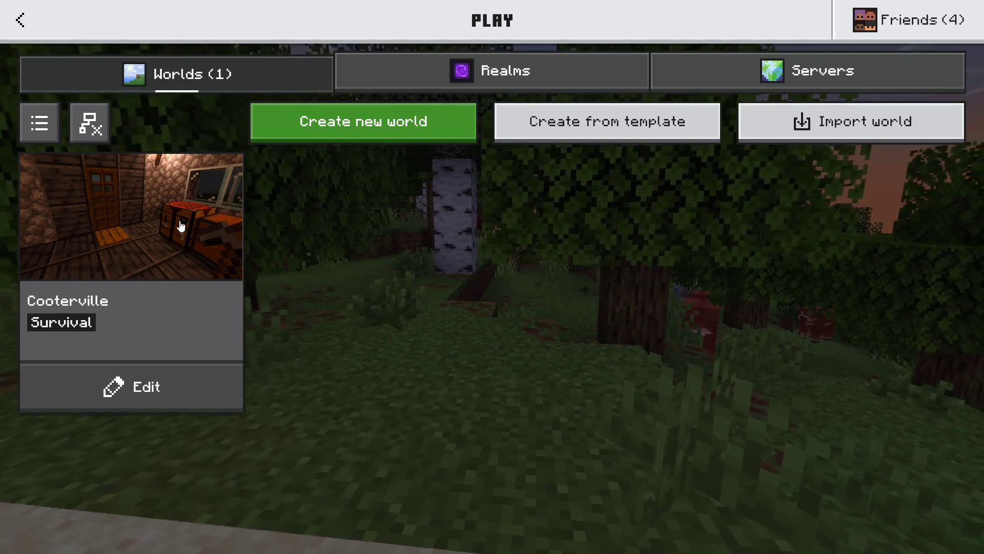
key("Escape")
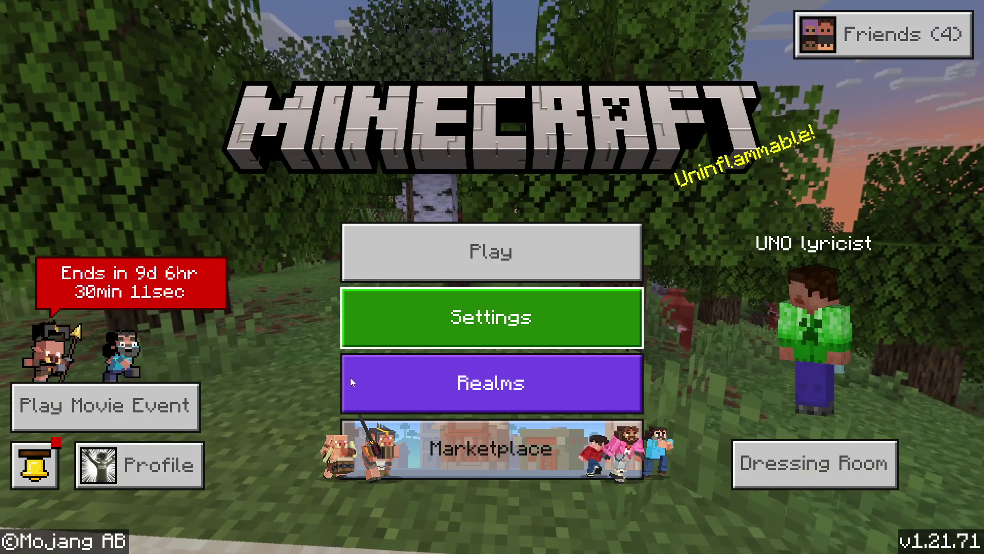
Step: Search the Marketplace for 'rtx' and open the Hilltop Lifestyle RTX product page
left_click(464, 451)
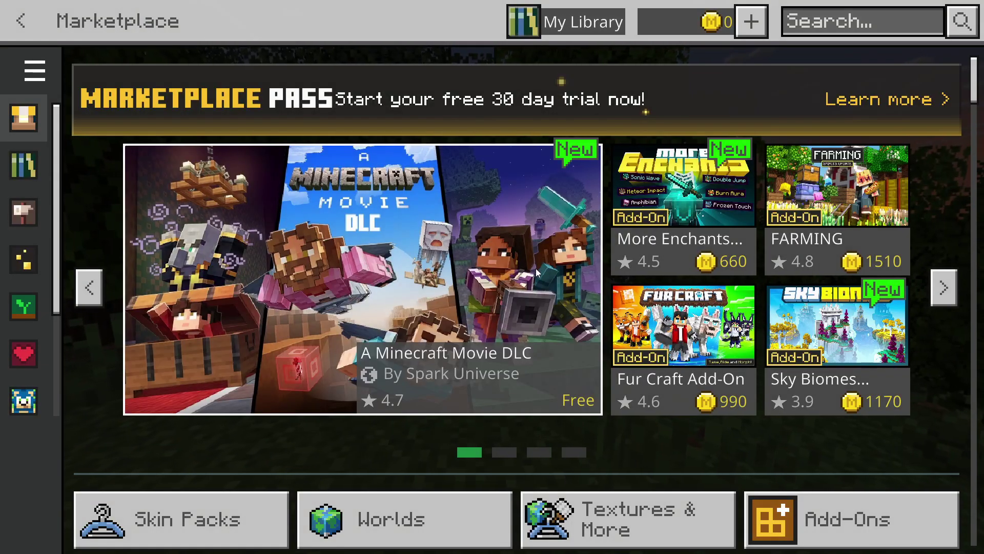
left_click(809, 21)
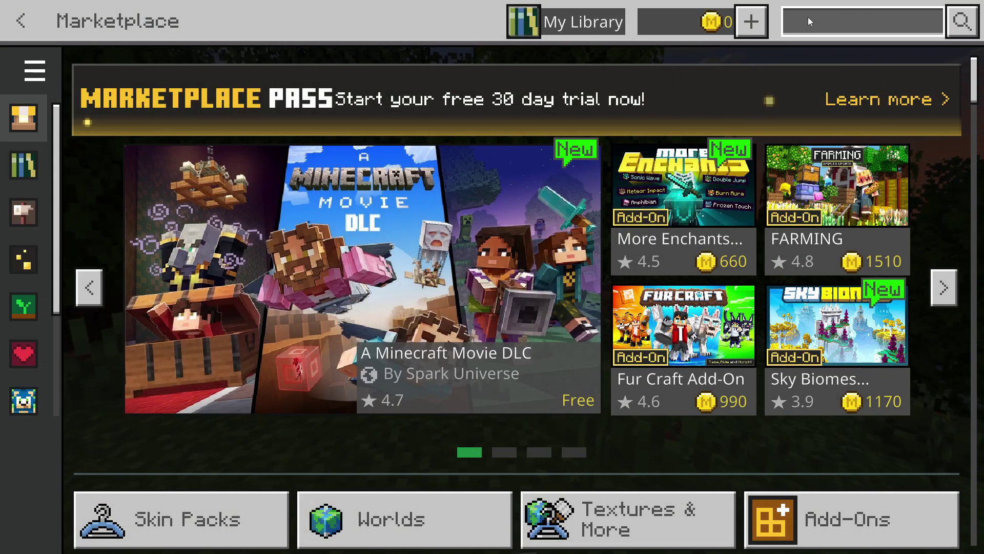
type("rtx")
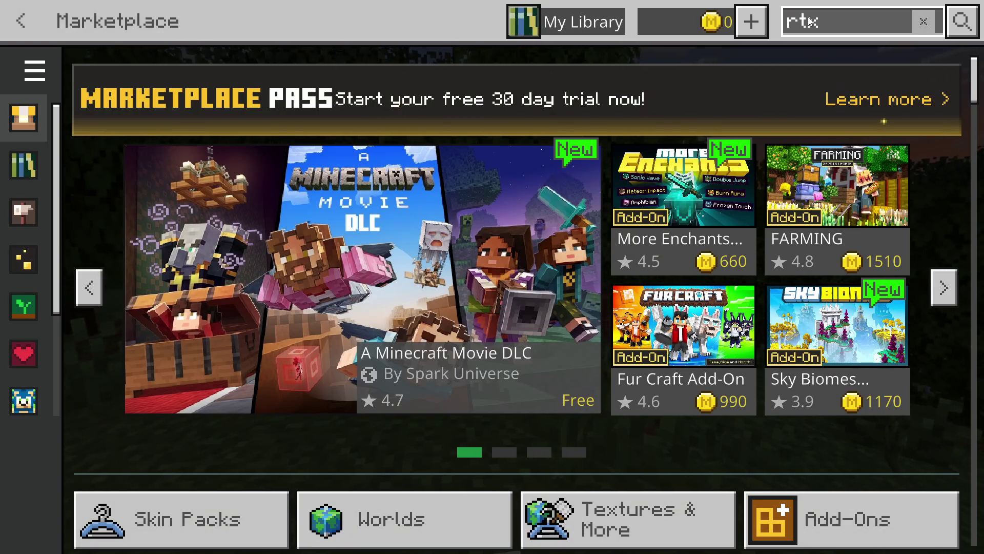
key("Return")
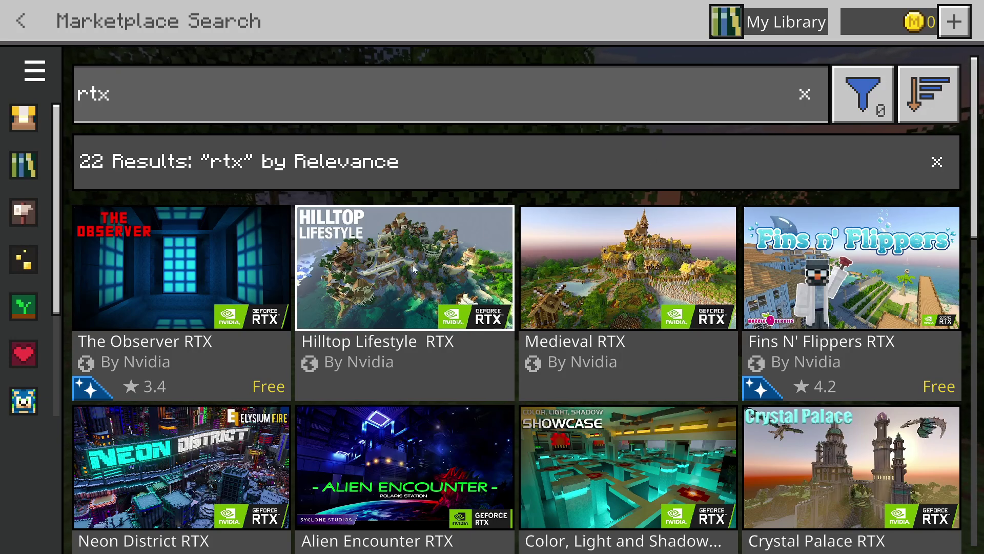
left_click(401, 275)
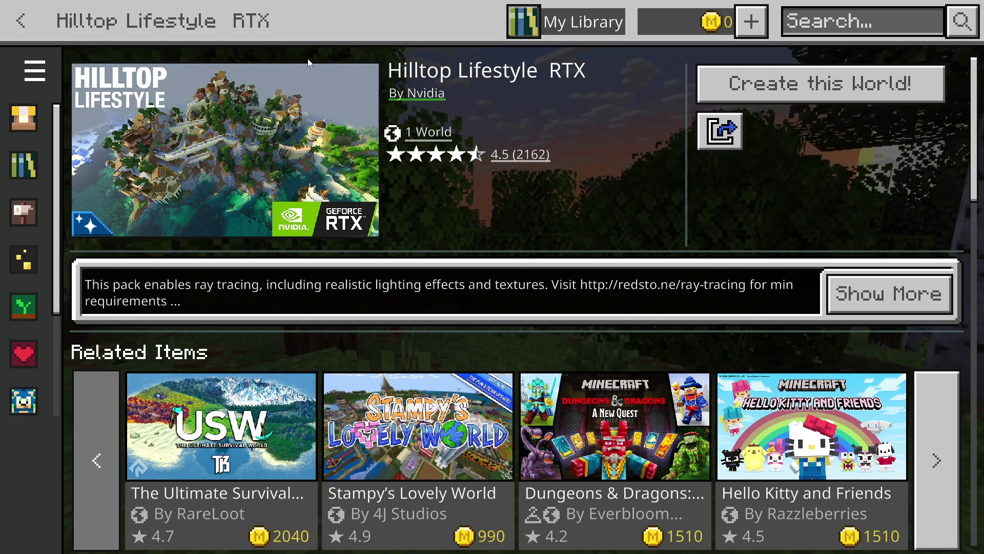
Step: Back out of the search results and Marketplace to the Minecraft main menu
left_click(18, 21)
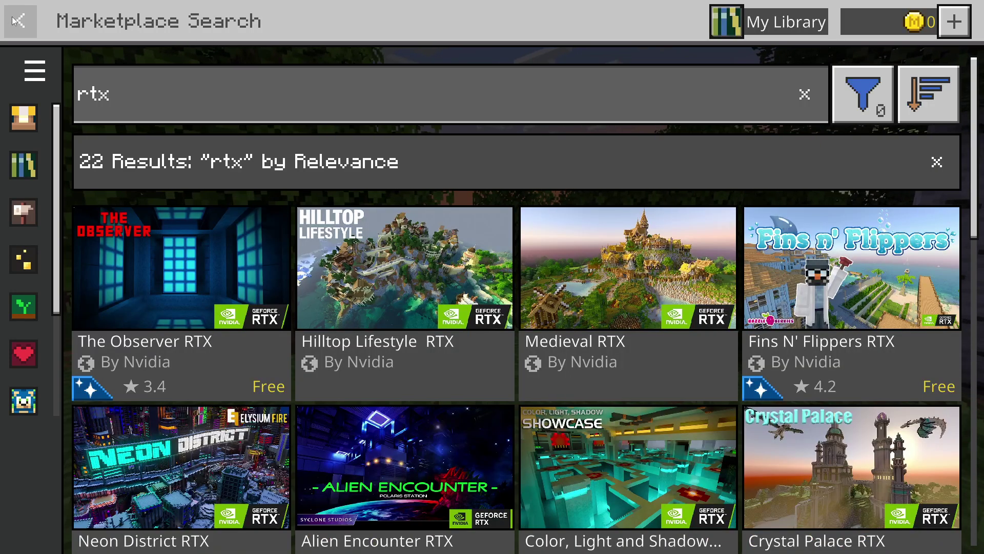
left_click(18, 21)
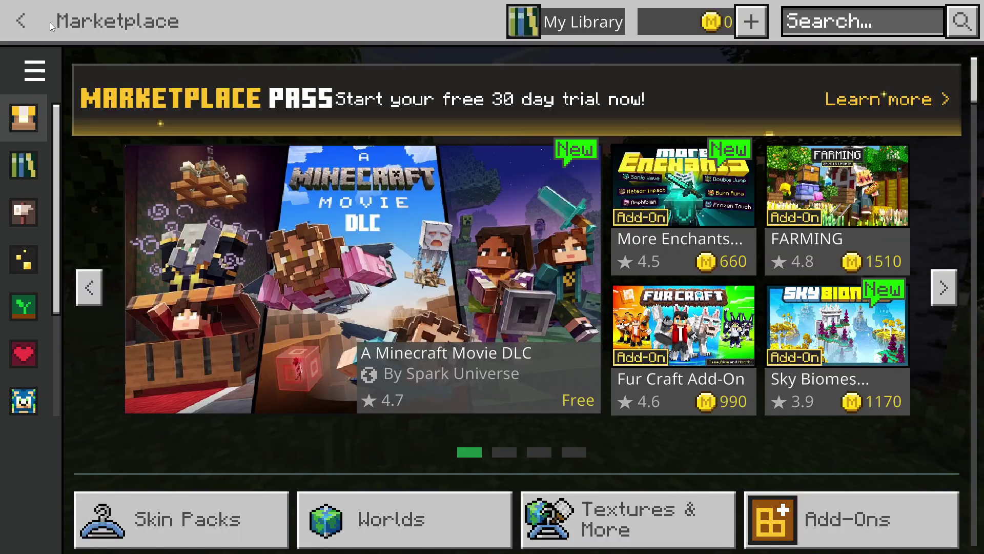
left_click(21, 21)
Step: Bring File Explorer forward on the resource_packs\pack.name folder containing HilltopRTXPack
key("super")
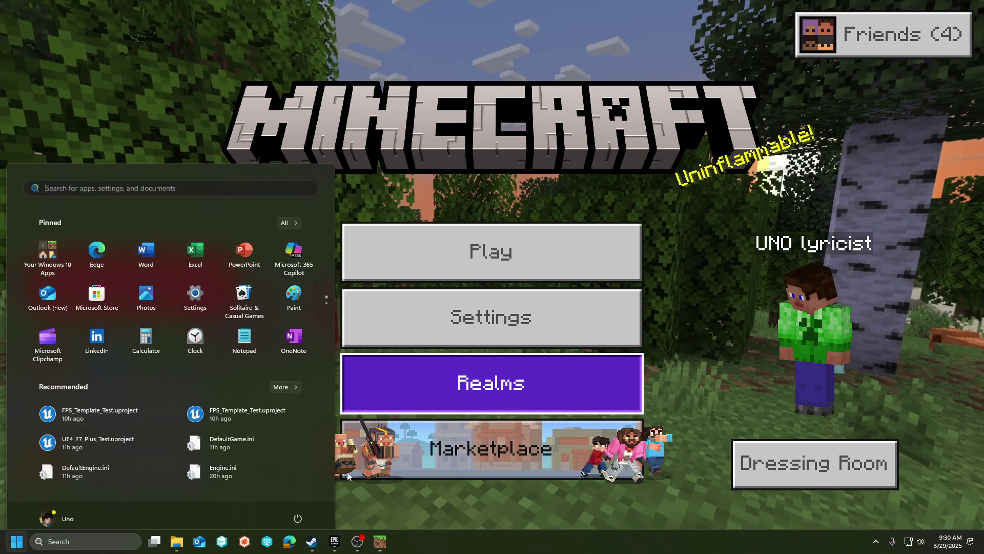
left_click(177, 541)
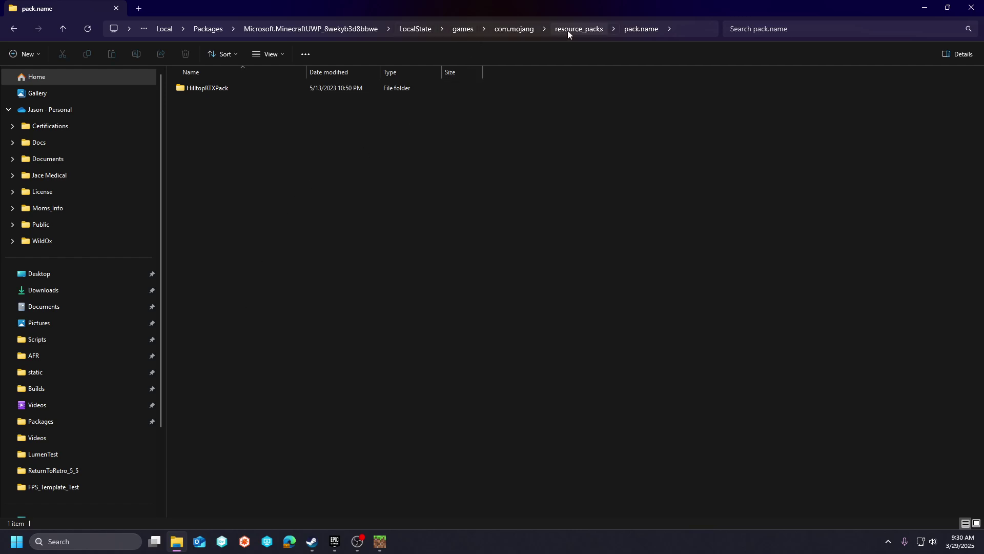
Step: From LocalState, open premium_cache > world_templates > zr9XZBIHKgA= and preview world_icon.jpeg
left_click(423, 31)
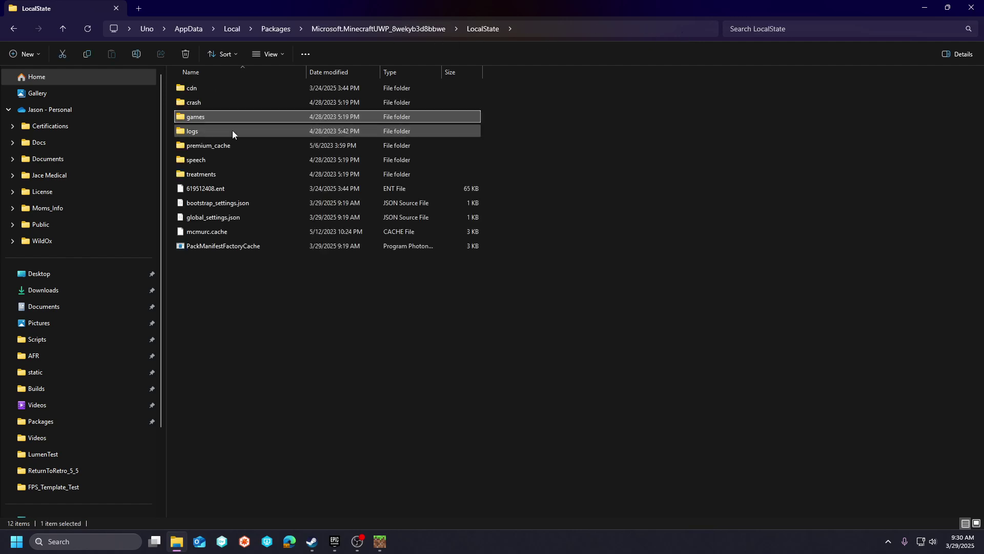
left_click(214, 148)
double_click(213, 147)
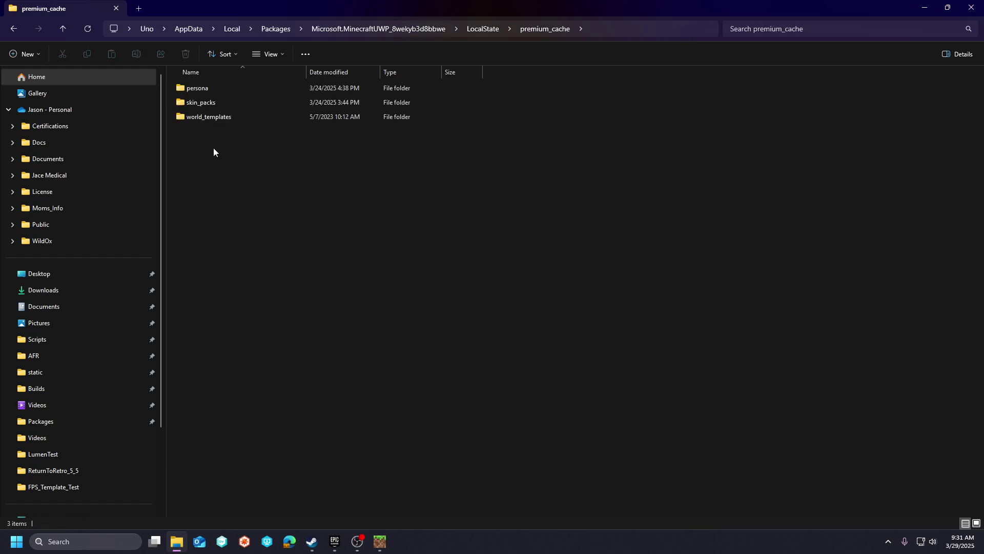
double_click(204, 119)
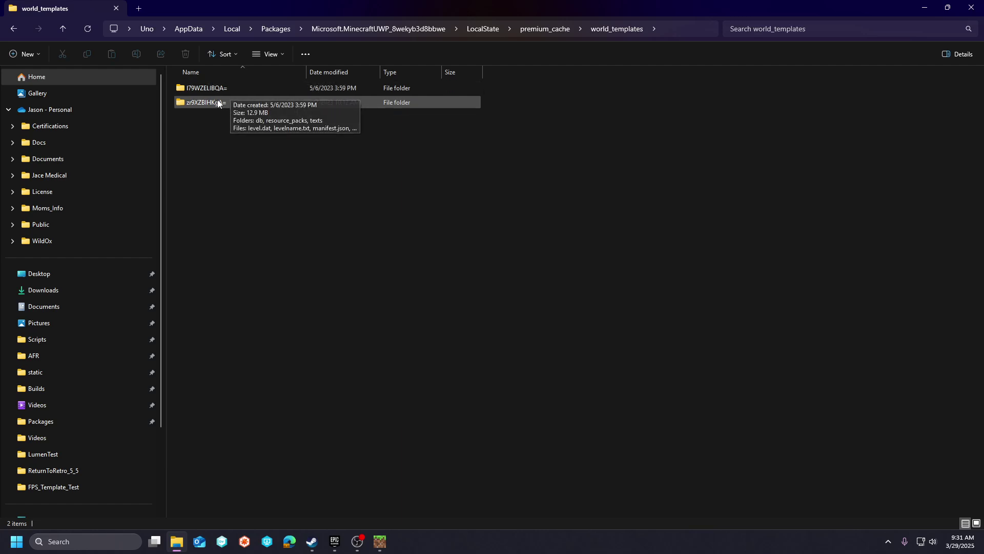
double_click(207, 104)
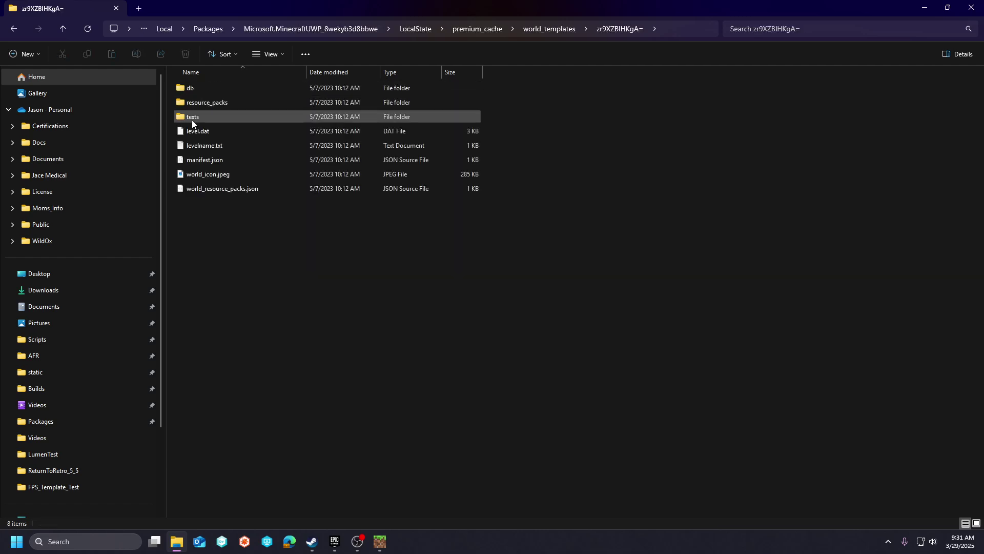
double_click(200, 177)
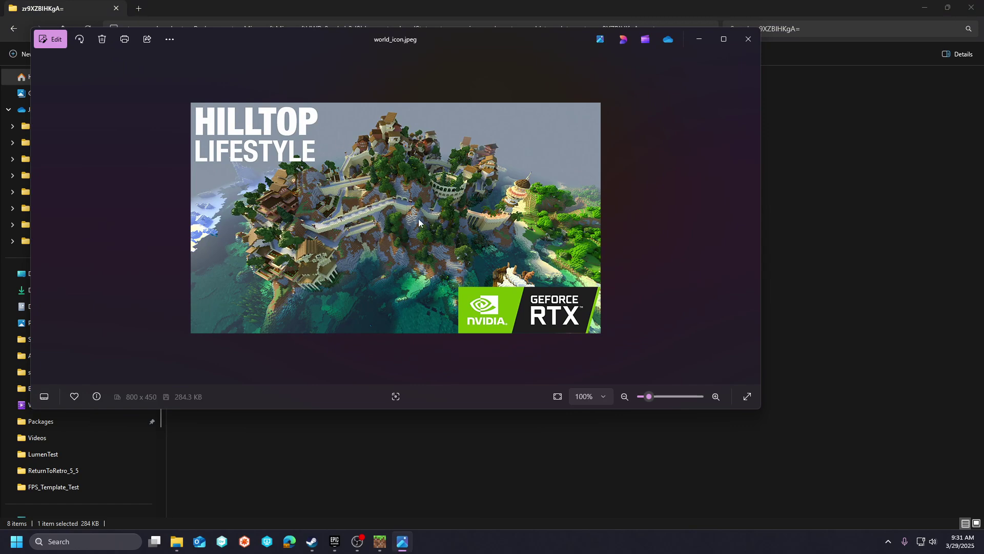
left_click(746, 41)
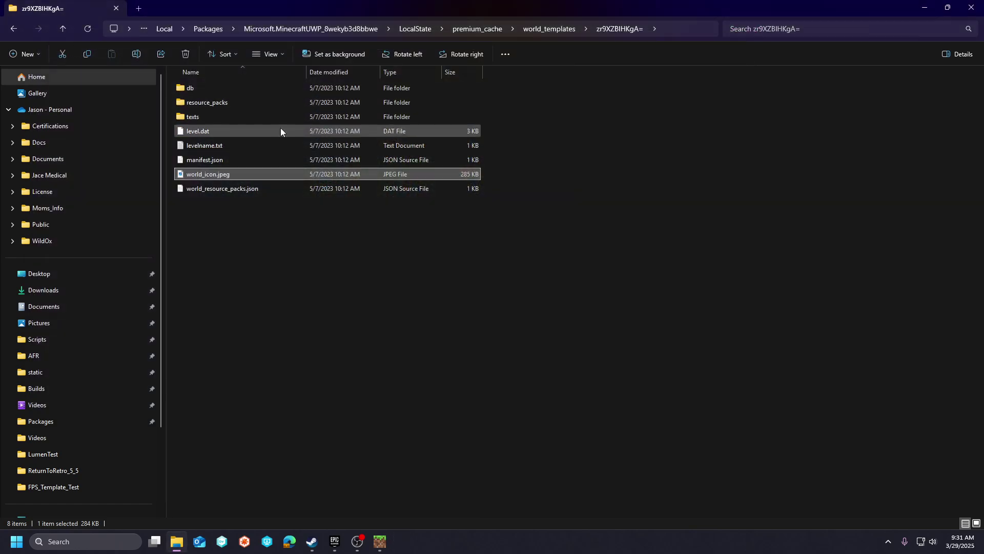
Step: Locate the rp0 pack in the template's resource_packs folder, then return to LocalState
double_click(199, 105)
left_click(180, 92)
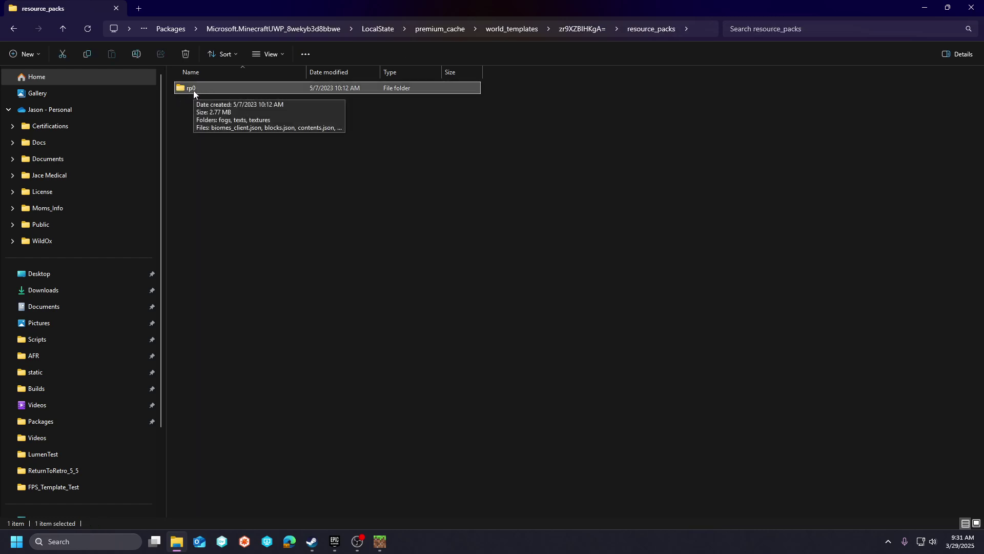
left_click(13, 33)
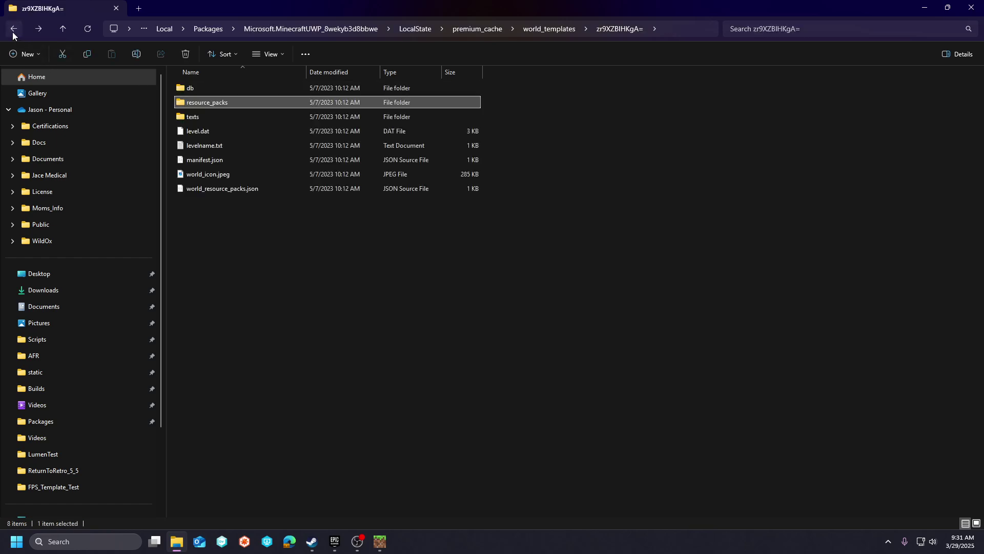
left_click(13, 33)
left_click(13, 33)
left_click(13, 33)
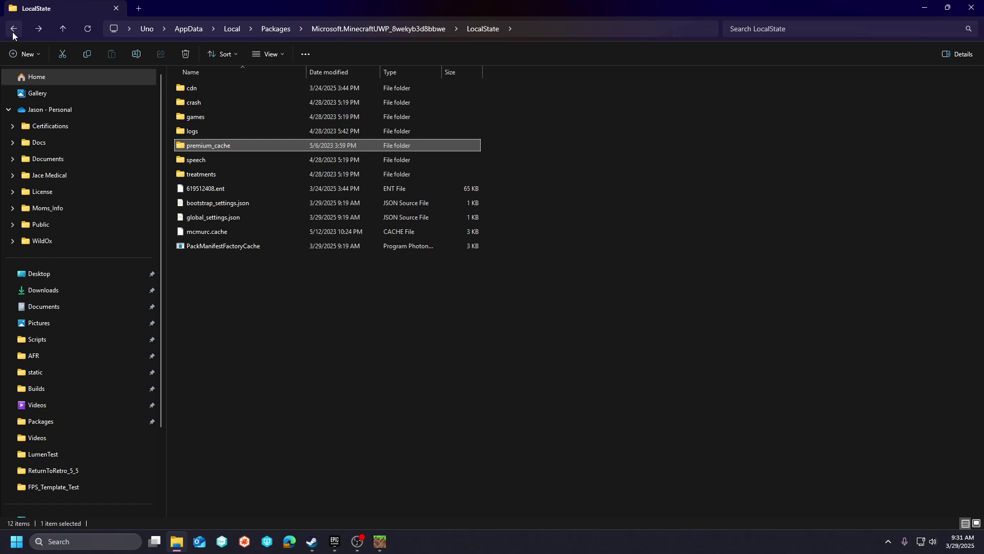
Step: Inspect the copied HilltopRTXPack folder in pack.name, then switch back to Minecraft
left_click(13, 33)
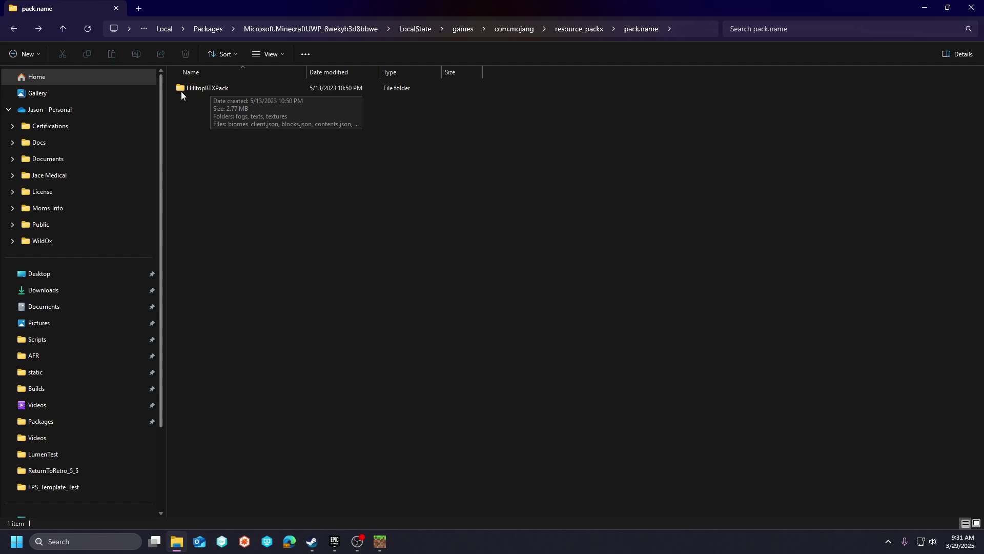
double_click(218, 91)
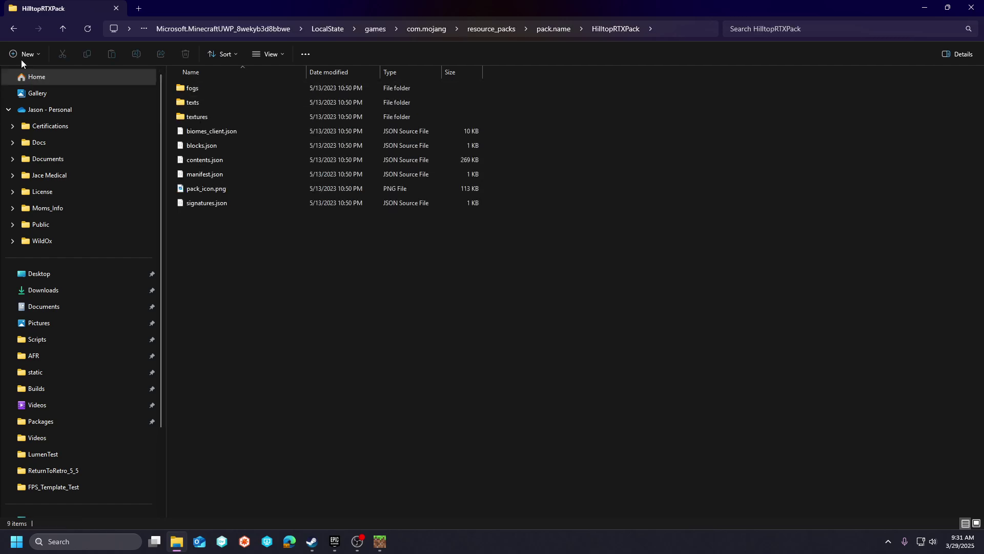
left_click(13, 29)
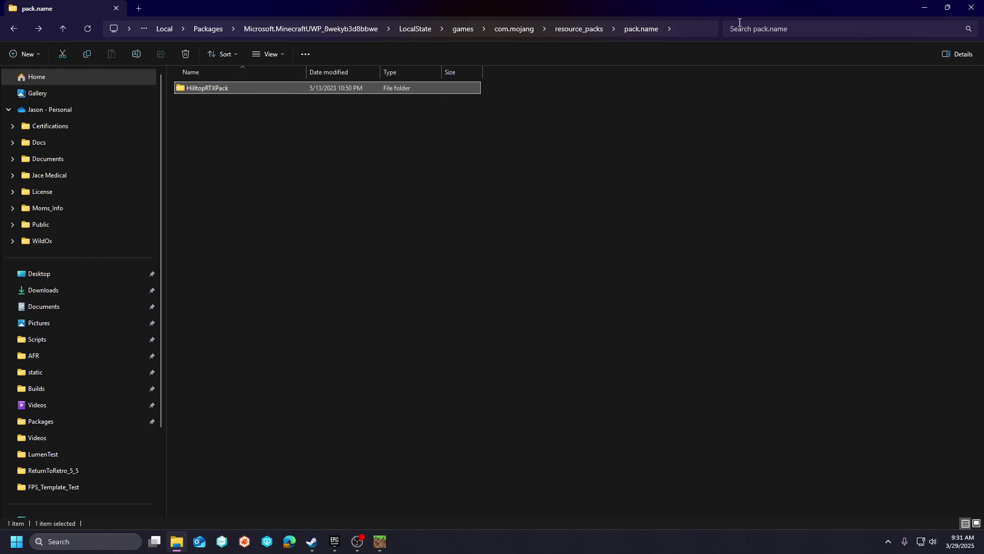
left_click(378, 546)
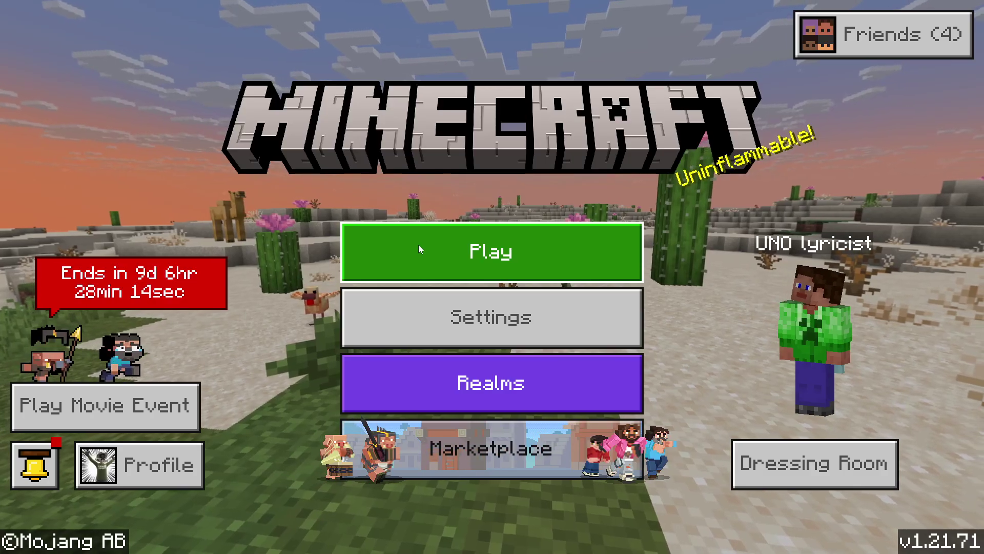
Step: Start a new world named 'deleteme' and set its difficulty to Peaceful
left_click(418, 249)
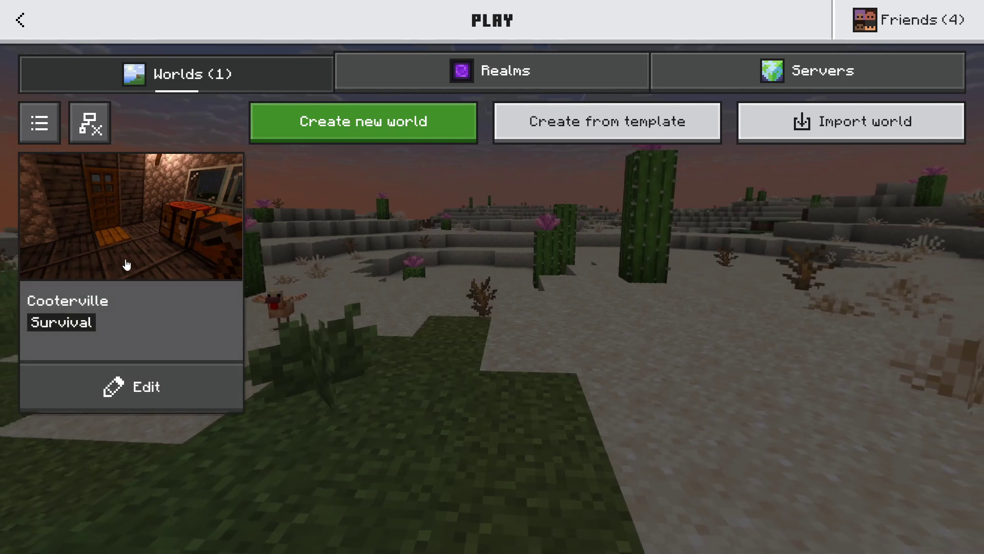
left_click(345, 144)
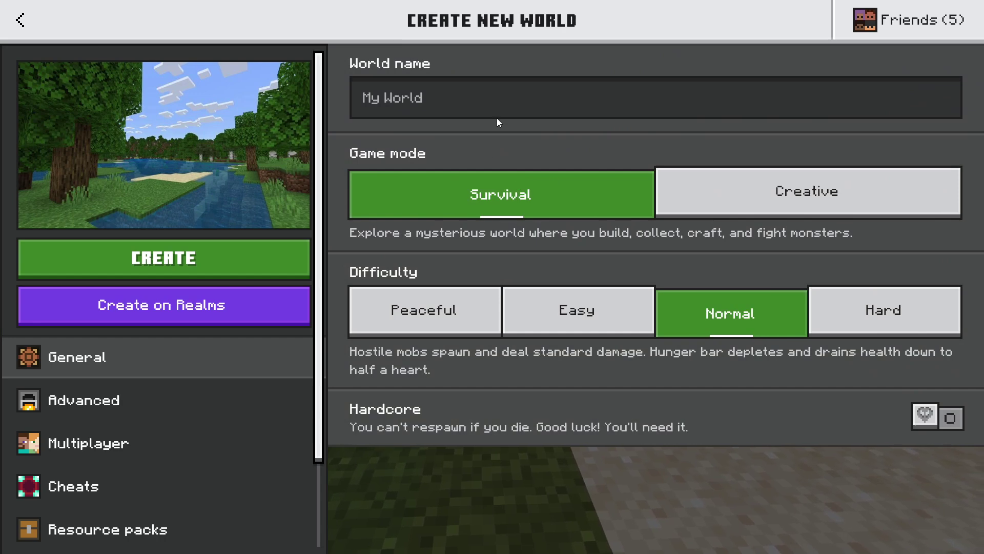
left_click(501, 111)
type("deleteme")
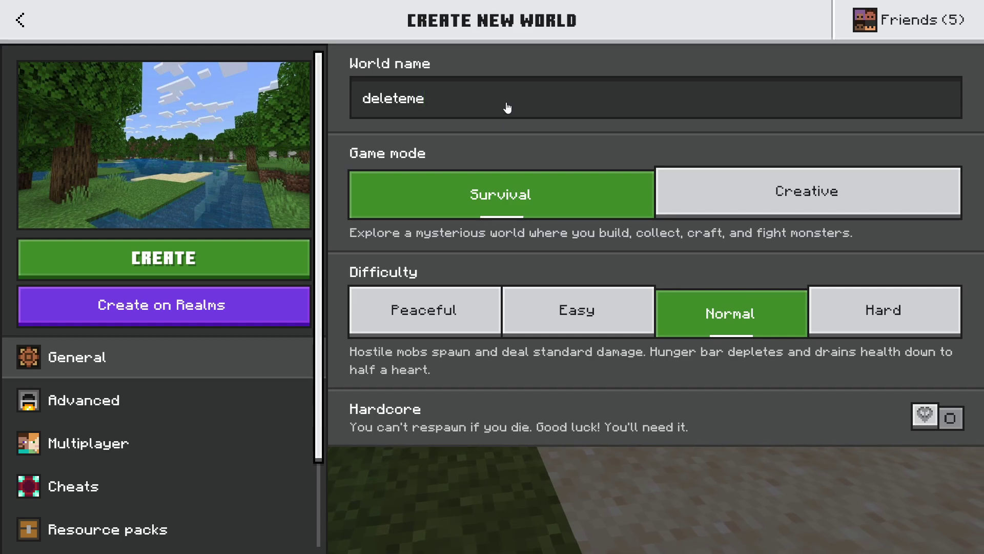
left_click(408, 324)
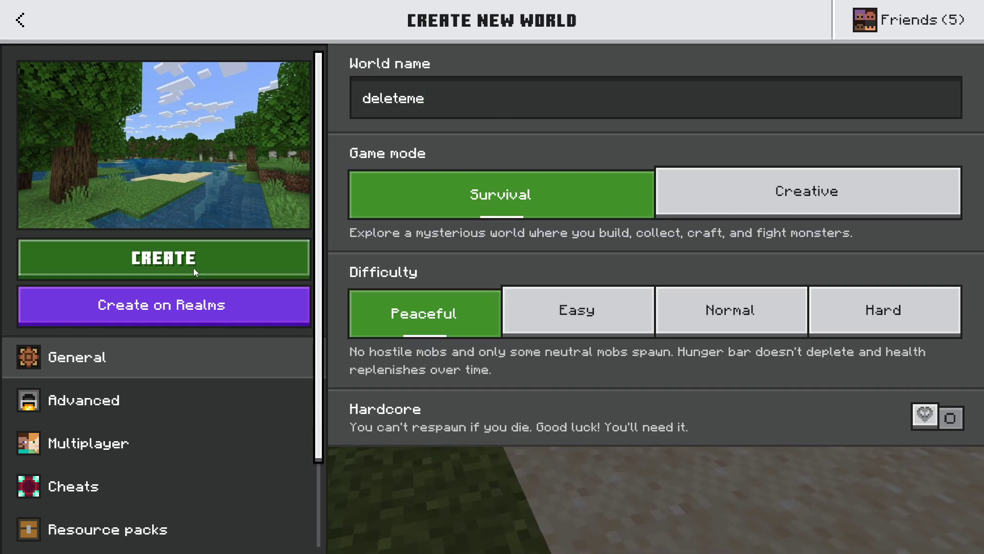
Step: Create and enter deleteme, then confirm its Resource Packs settings show only Global Resources active
left_click(193, 268)
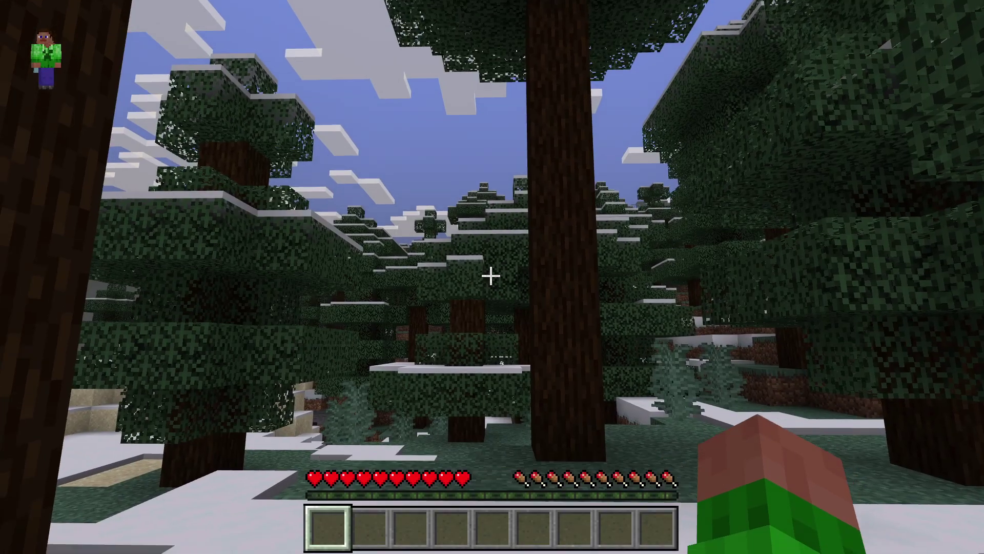
key("Escape")
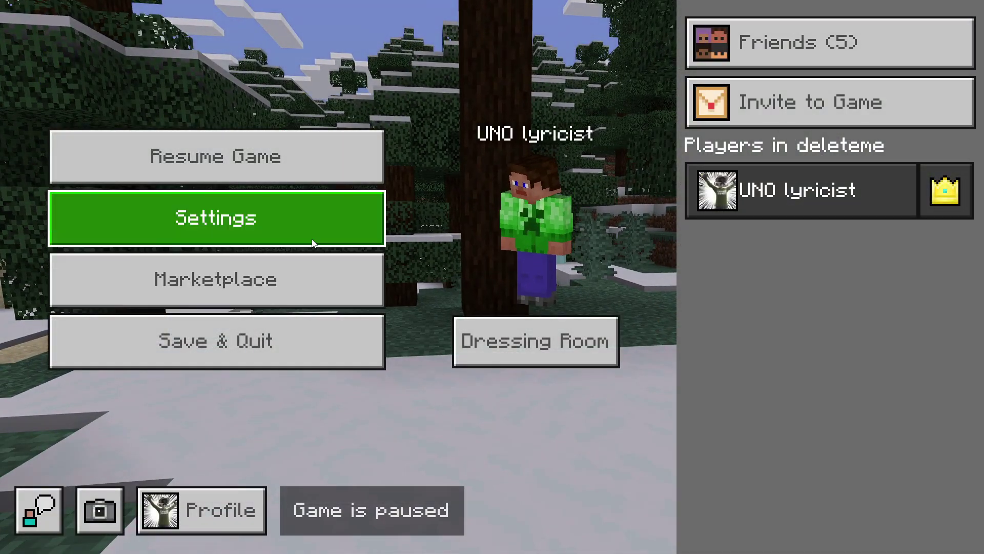
left_click(314, 243)
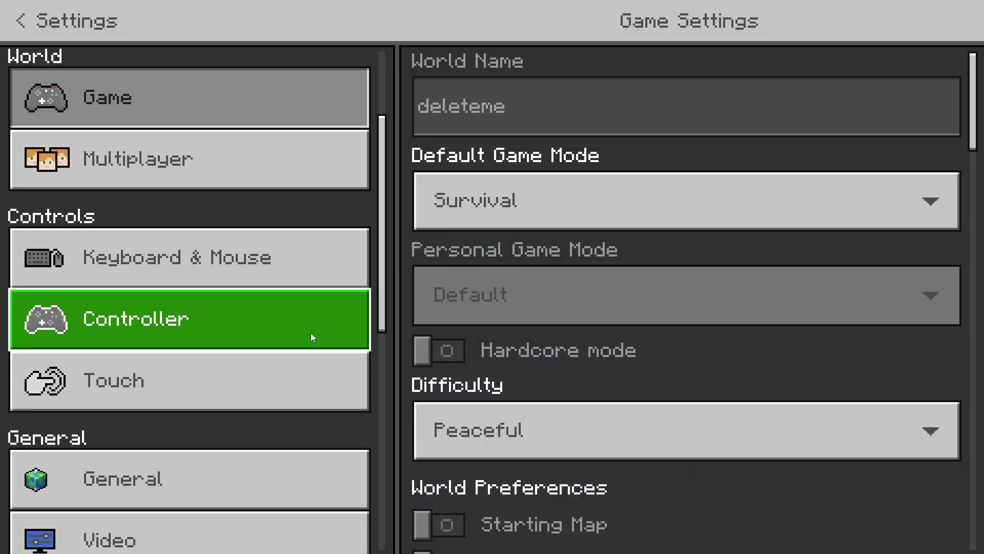
scroll(310, 333, "down", 10)
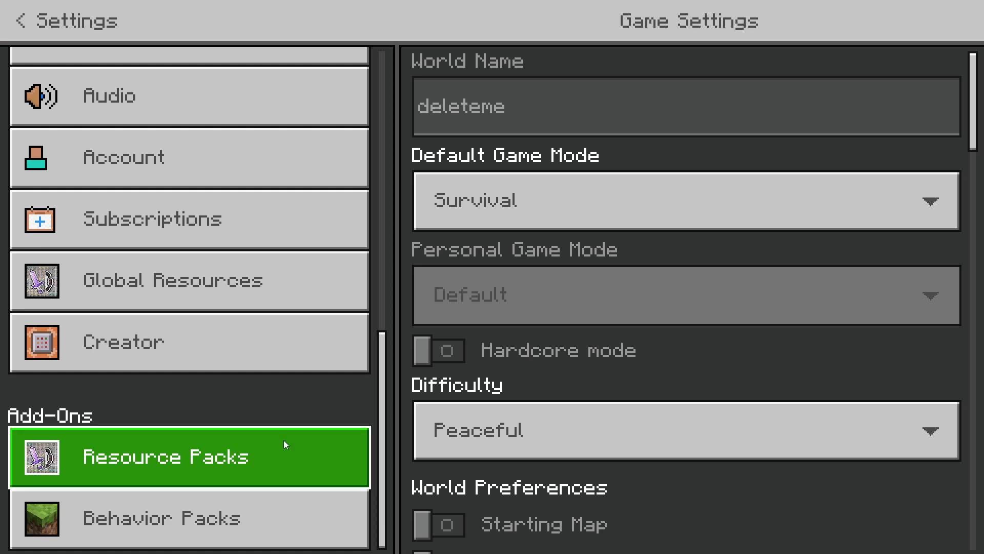
left_click(285, 444)
left_click(597, 201)
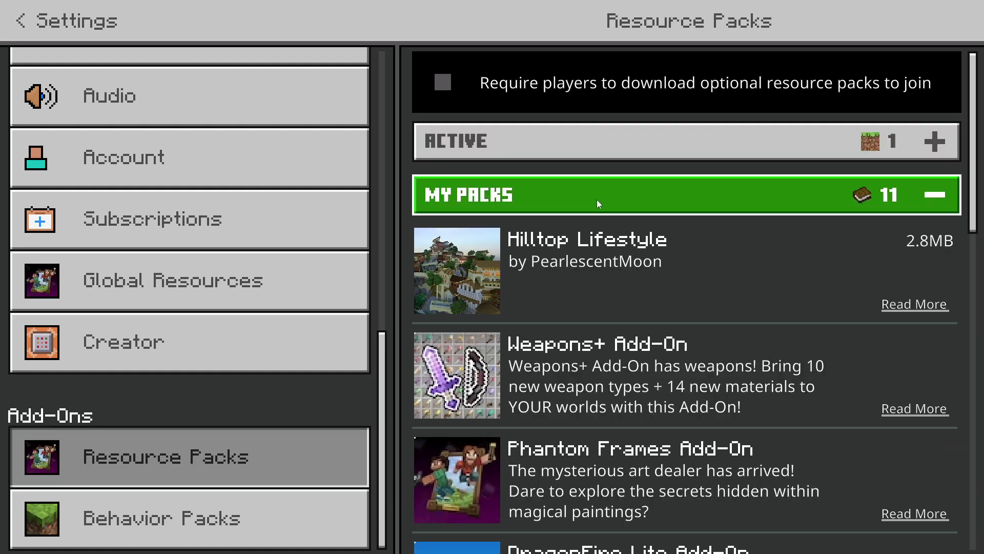
left_click(795, 163)
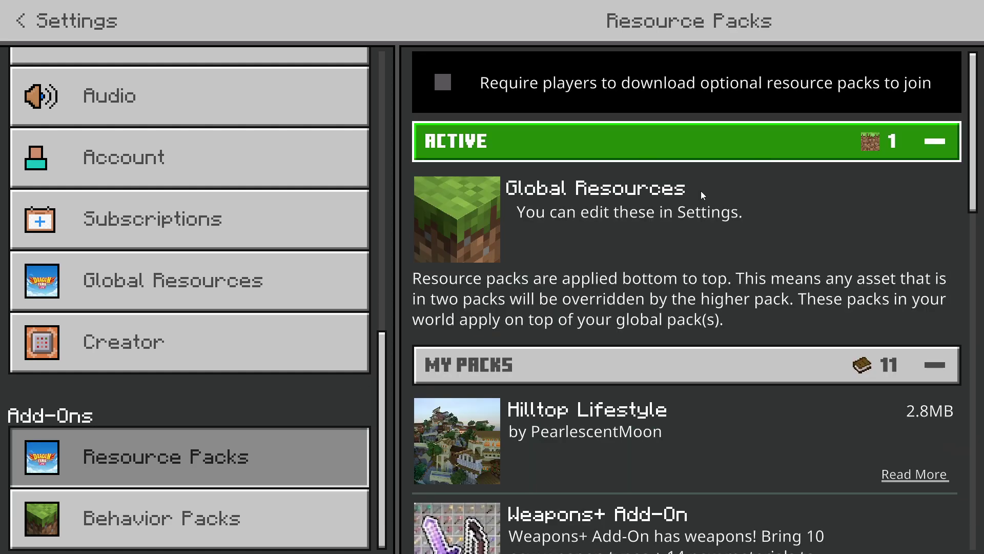
key("Escape")
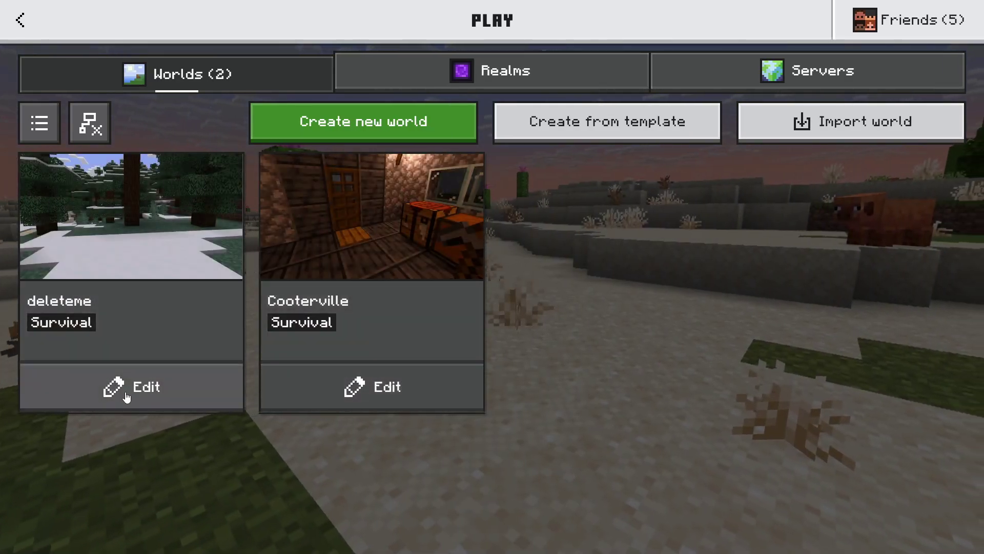
Step: Activate the owned Hilltop Lifestyle resource pack in the deleteme world's edit settings
left_click(126, 397)
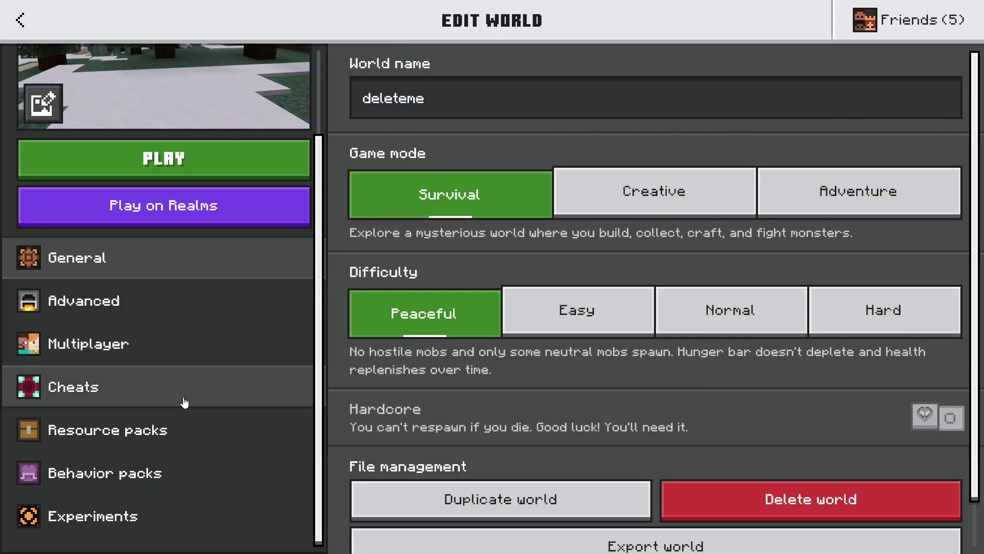
left_click(211, 410)
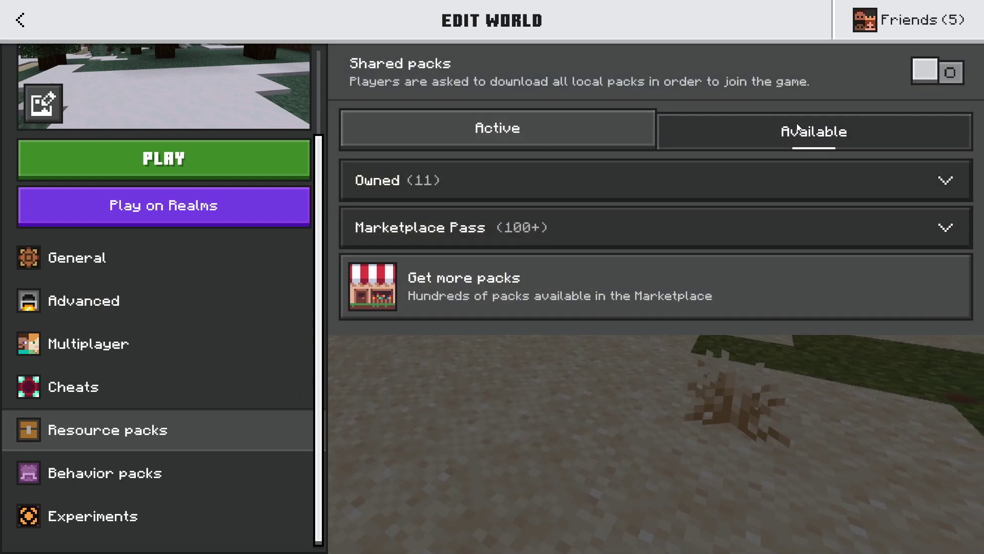
left_click(584, 174)
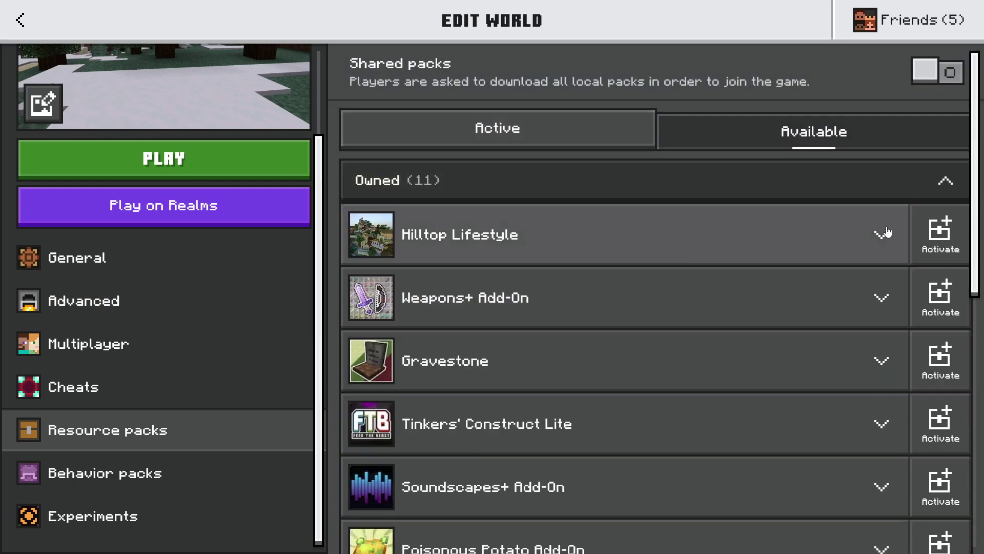
left_click(944, 234)
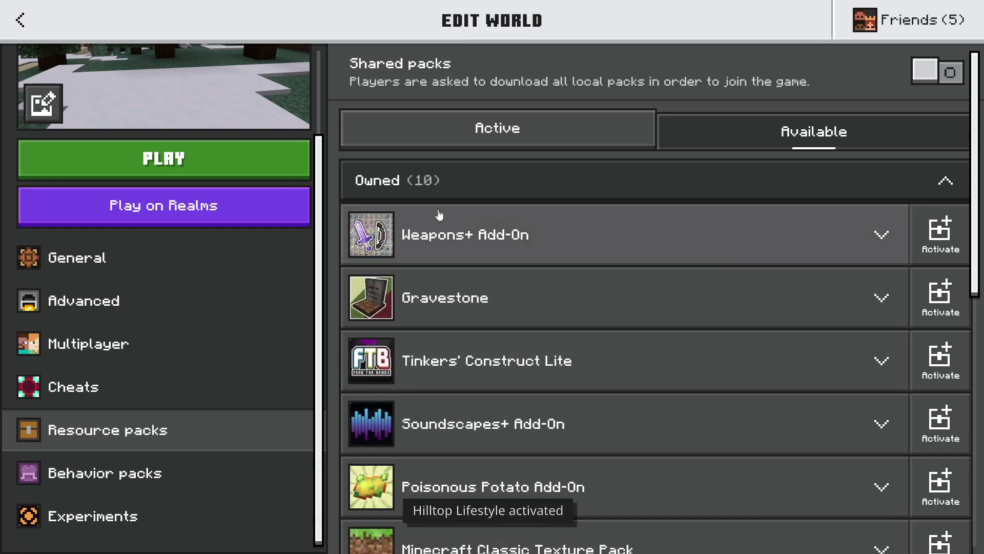
key("Escape")
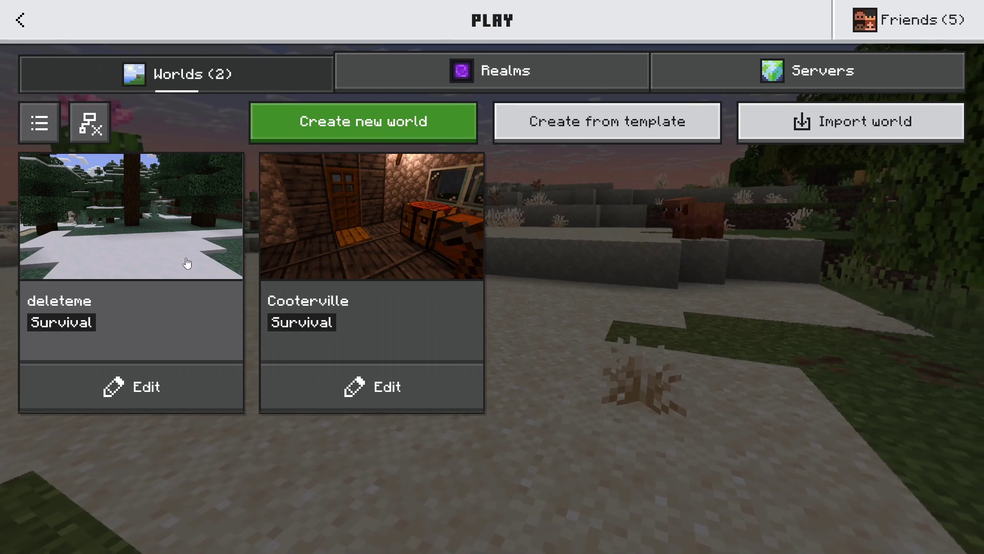
Step: Load deleteme and walk the snowy taiga, inspecting ray-traced sunlight and shadows on snow and trees
left_click(268, 229)
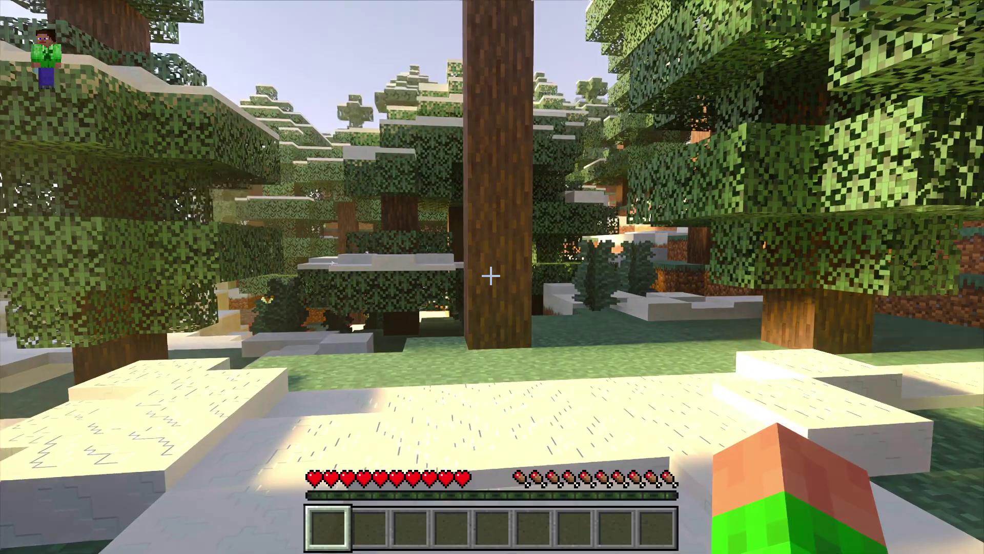
key("w")
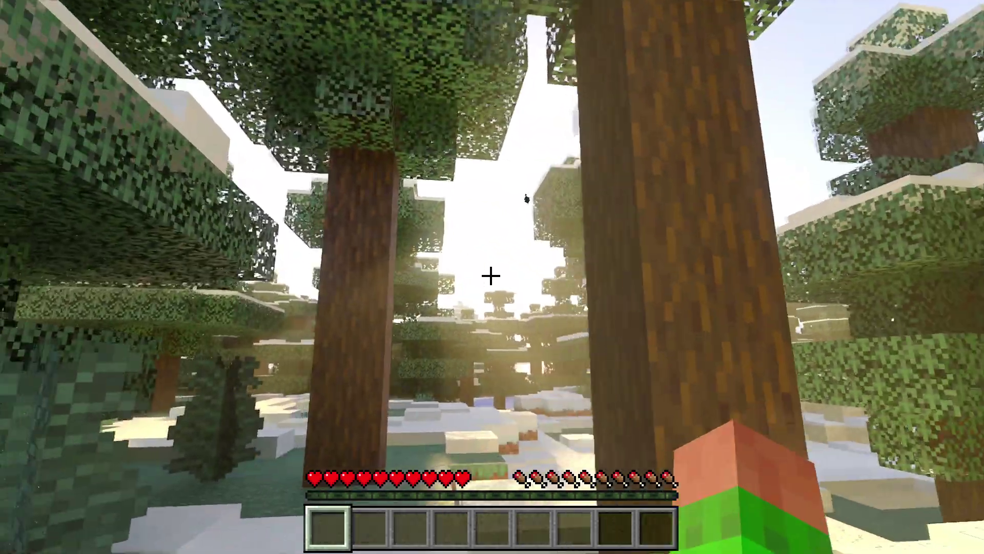
key("w")
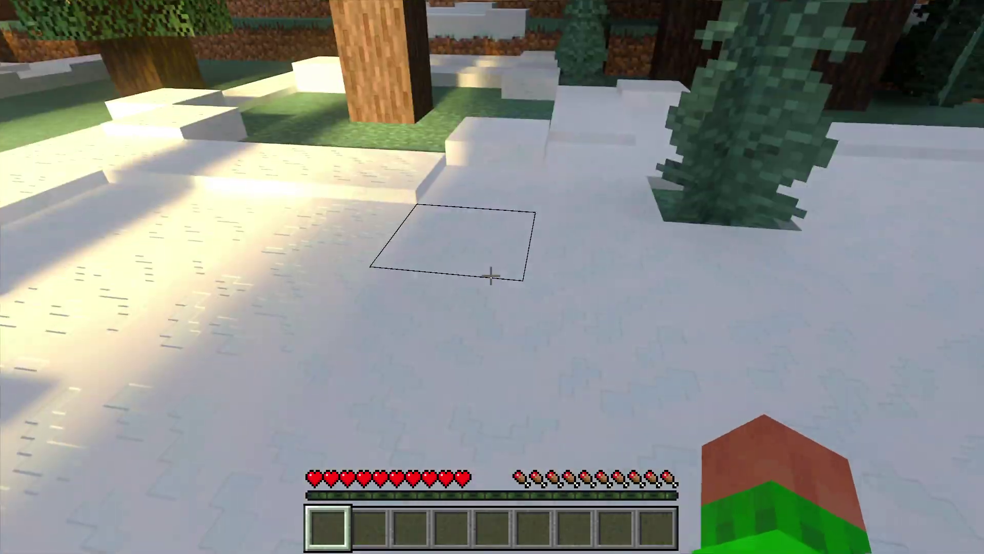
key("w")
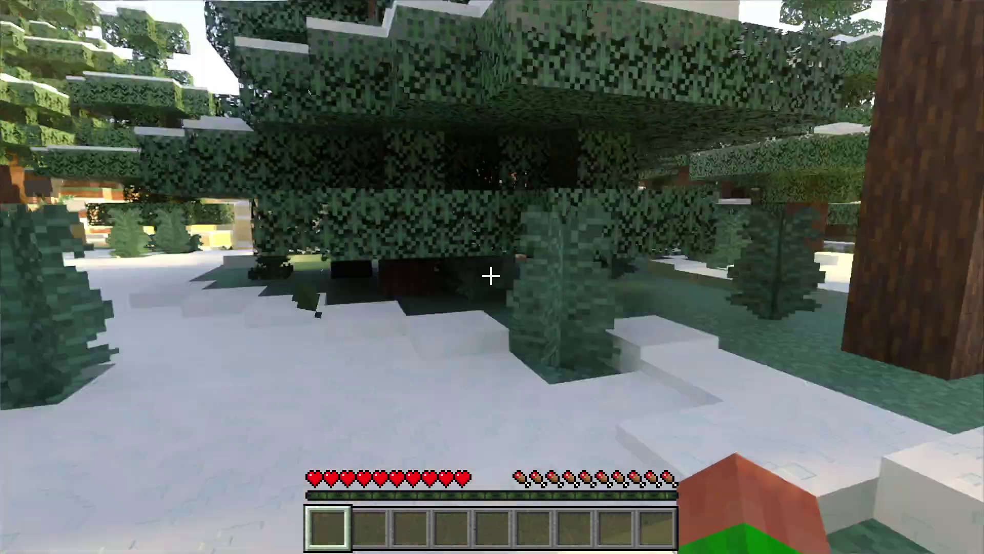
key("w")
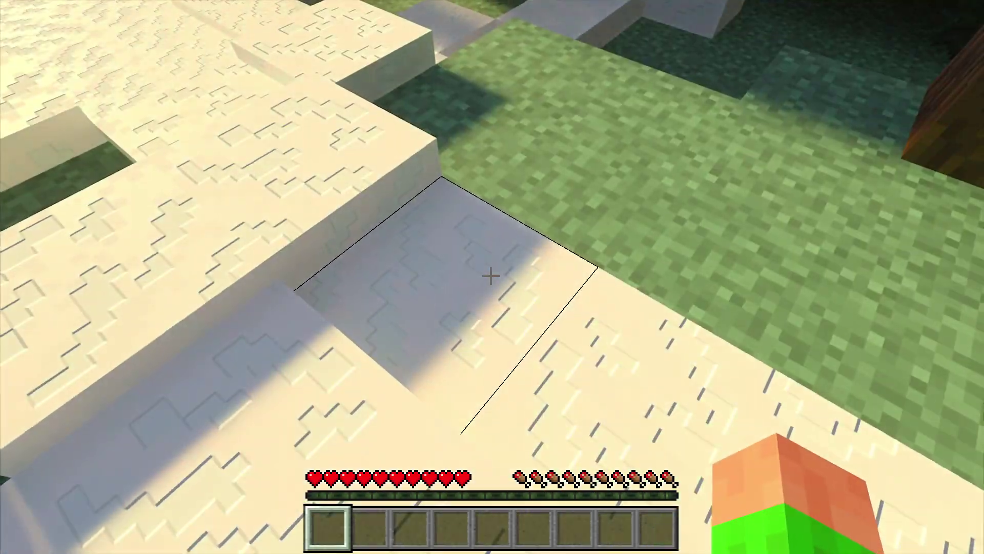
key("w")
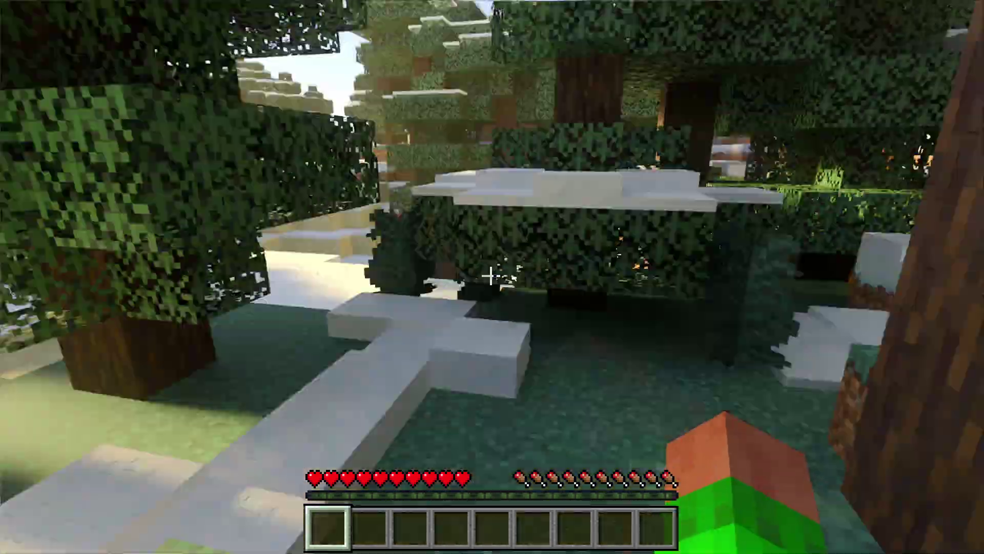
key("w")
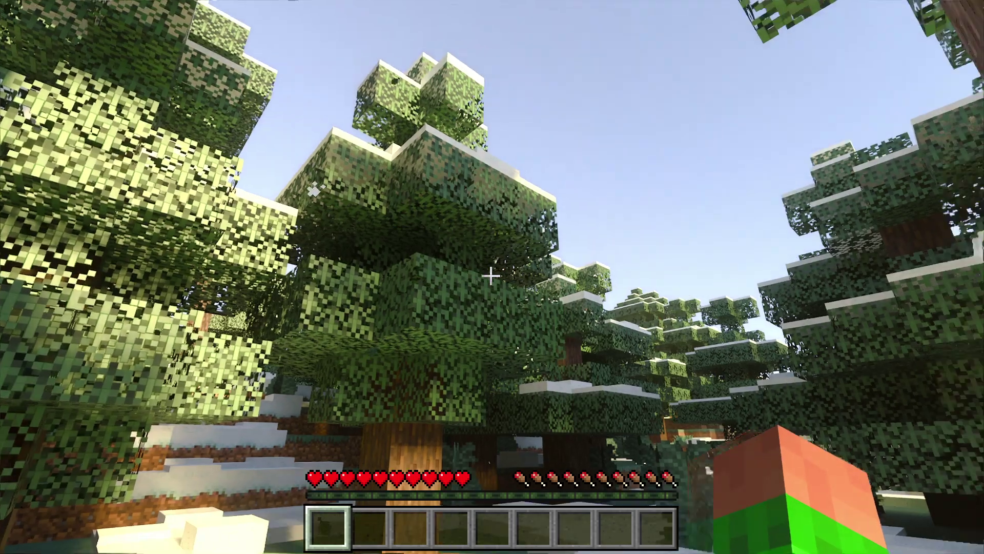
key("w")
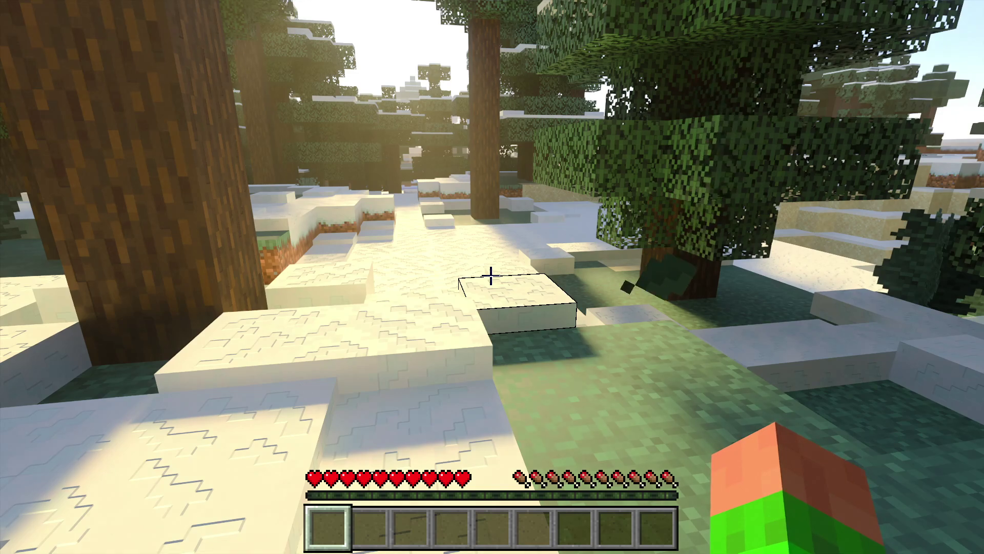
key("w")
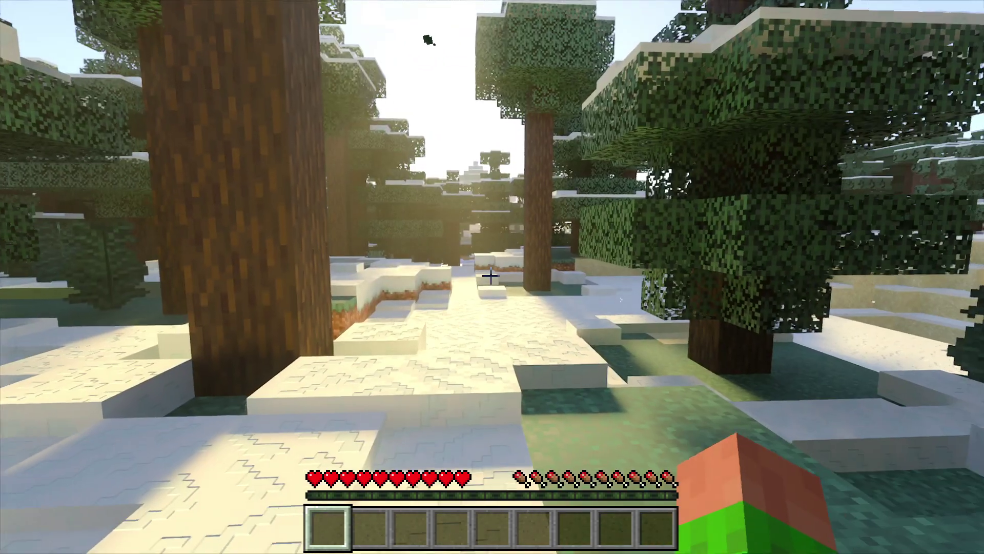